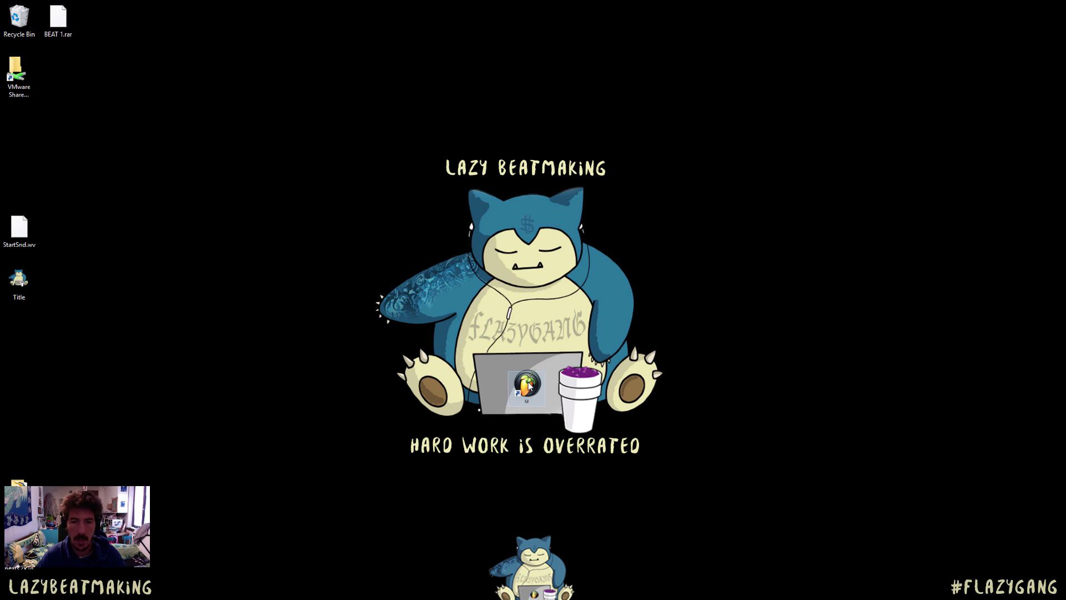
Launch FL Studio, maximize it, and look at the wallpaper options without changing the background.
{"action": "double_click", "coordinate": [528, 382]}
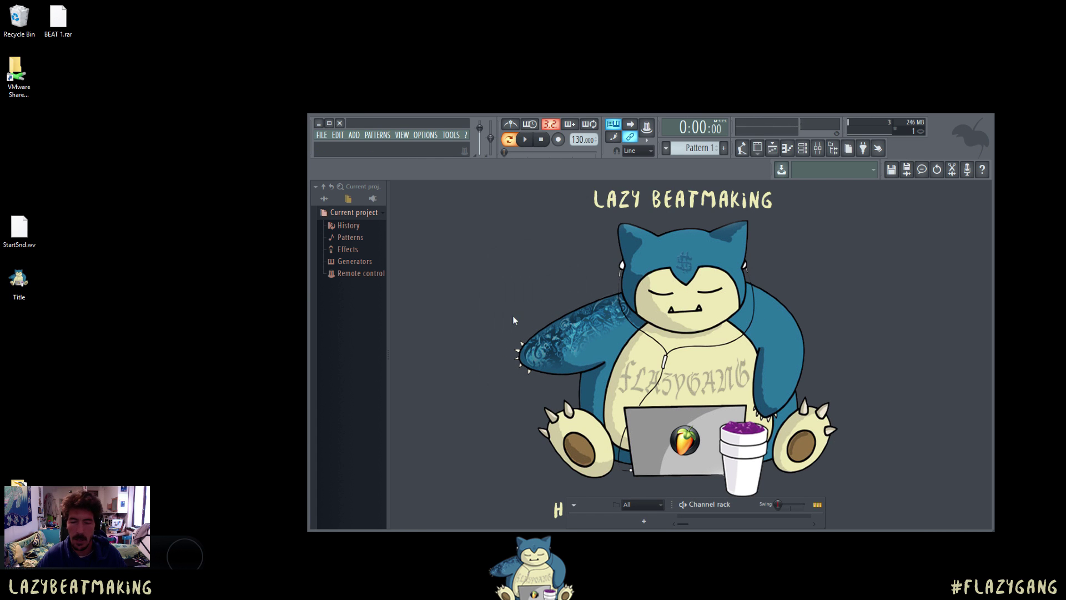
{"action": "left_click", "coordinate": [330, 123]}
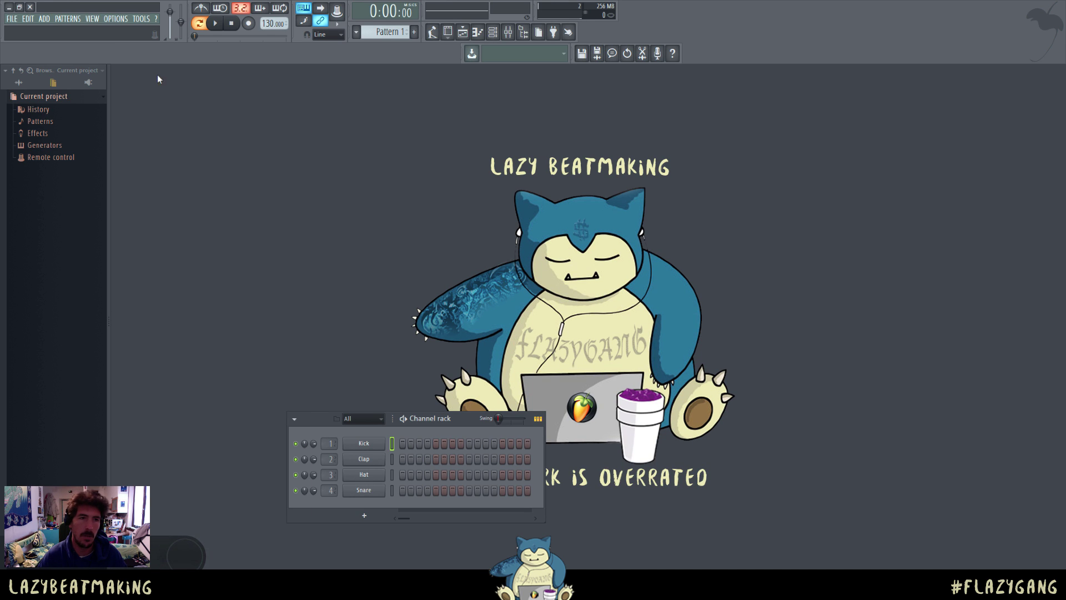
{"action": "left_click", "coordinate": [89, 20]}
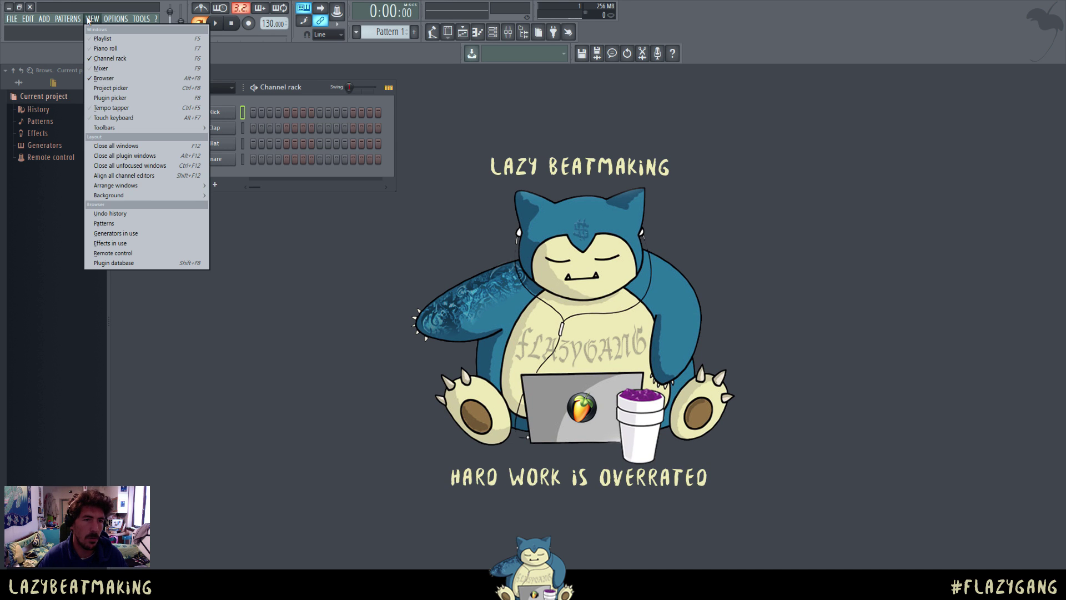
{"action": "mouse_move", "coordinate": [146, 197]}
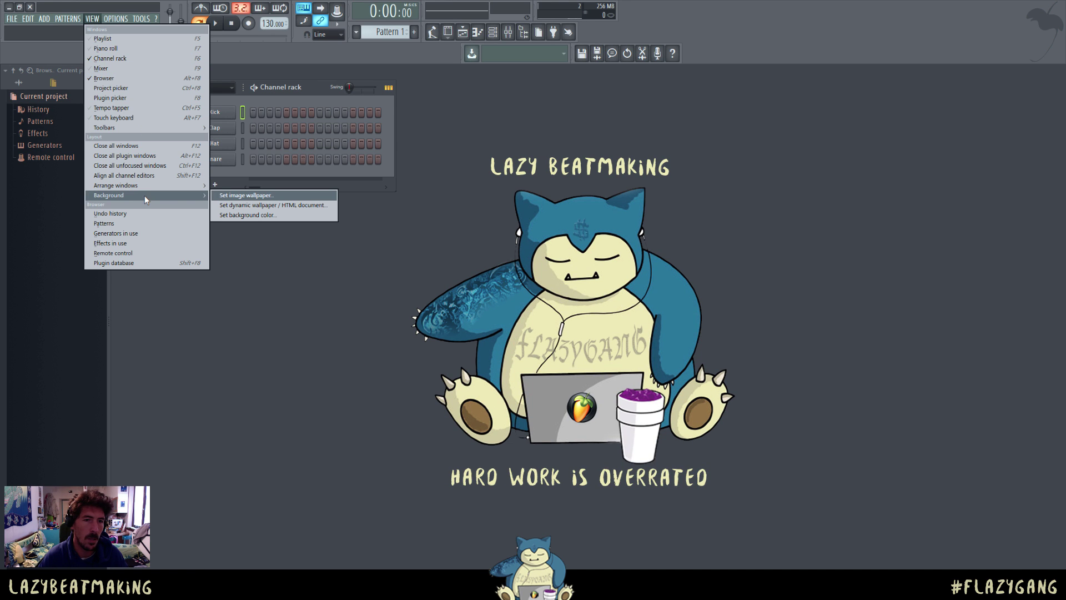
{"action": "left_click", "coordinate": [239, 197]}
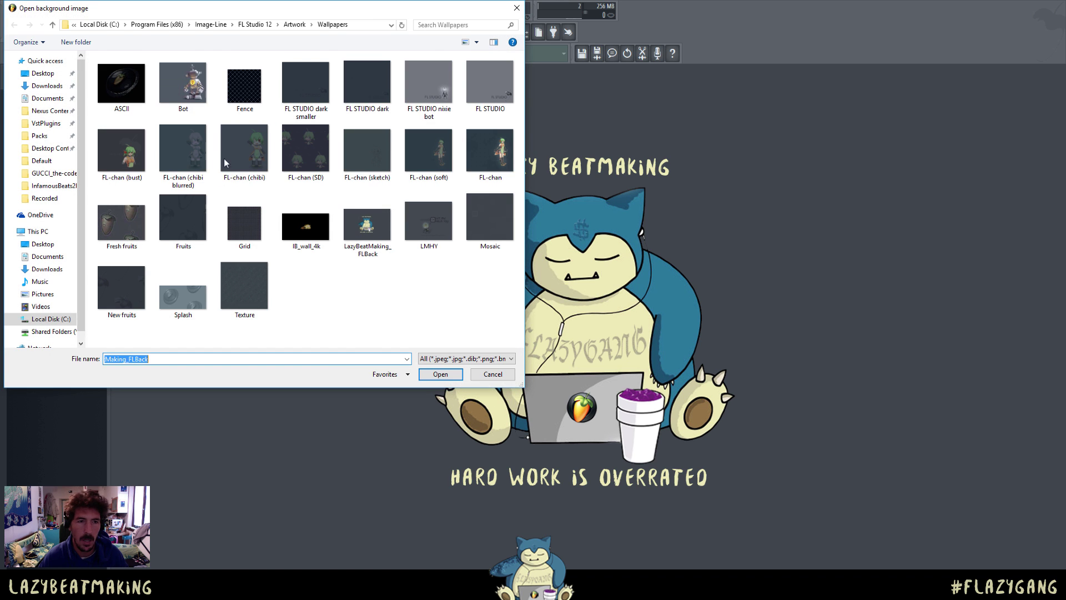
{"action": "left_click", "coordinate": [379, 242]}
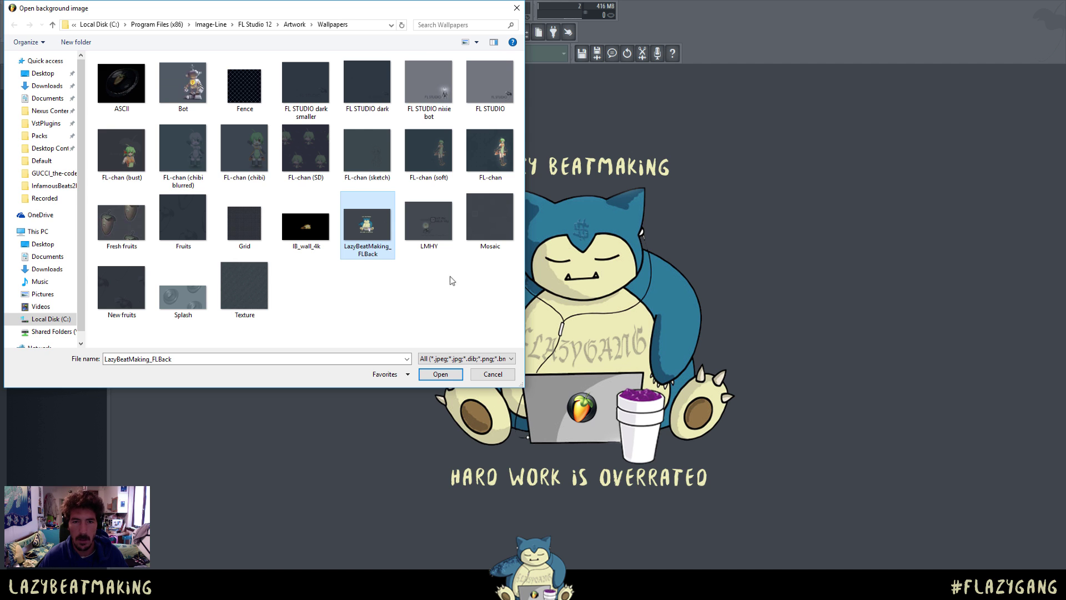
{"action": "left_click", "coordinate": [513, 375]}
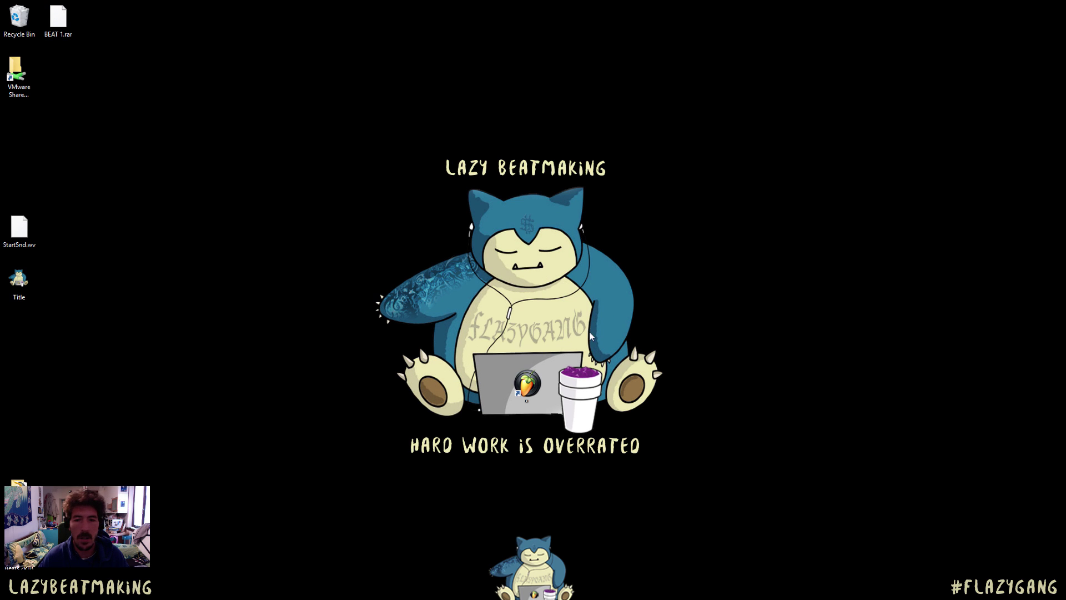
Open the FL Studio Skins\Default folder and inspect its full path in the address bar.
{"action": "double_click", "coordinate": [526, 381]}
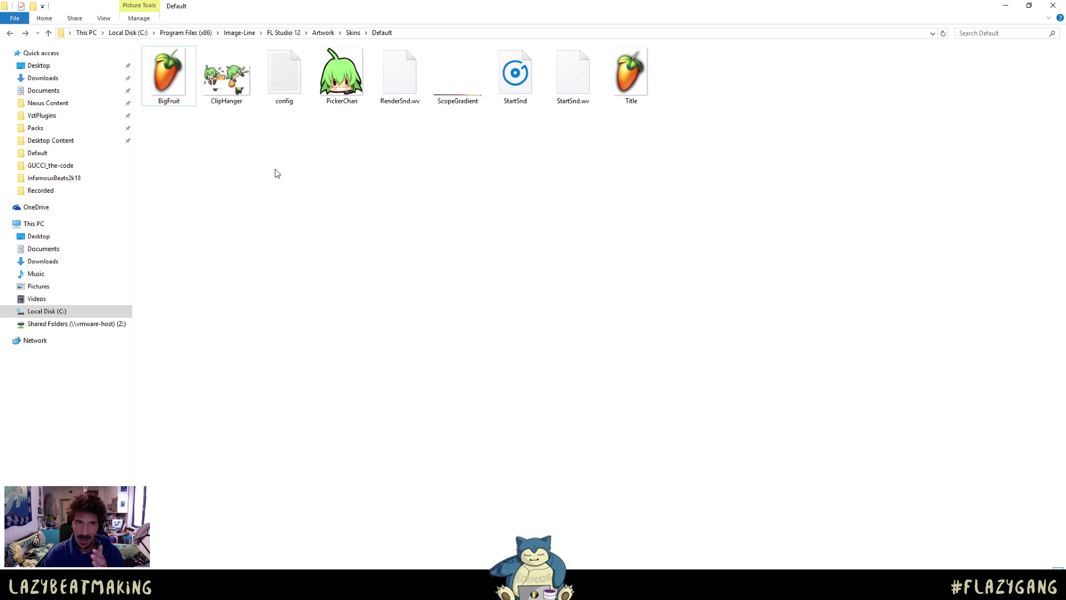
{"action": "left_click", "coordinate": [427, 32]}
{"action": "left_click", "coordinate": [427, 33]}
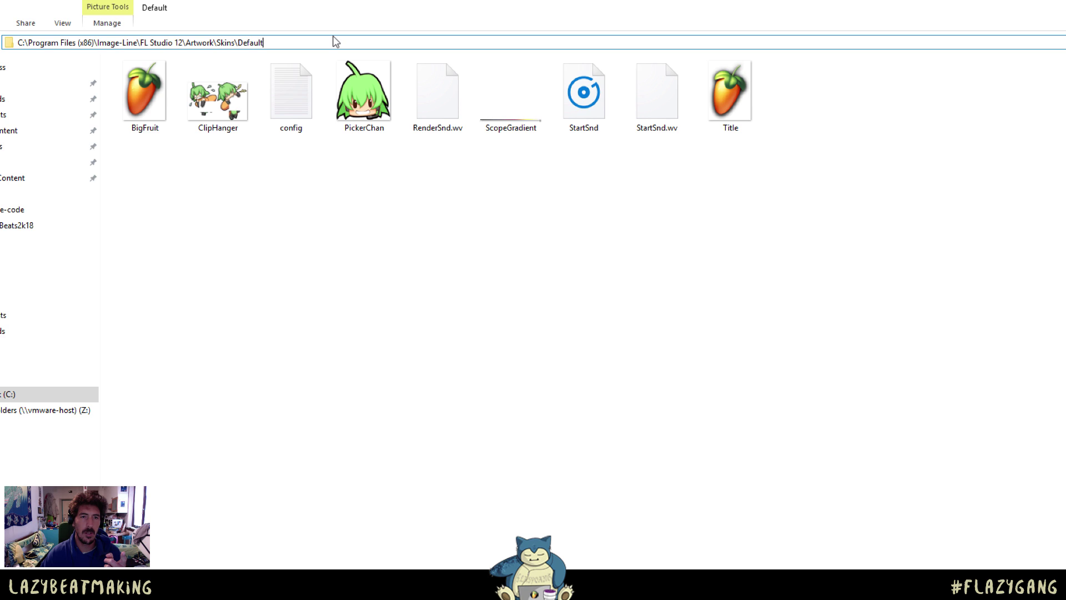
{"action": "left_click", "coordinate": [302, 40]}
{"action": "left_click", "coordinate": [305, 43]}
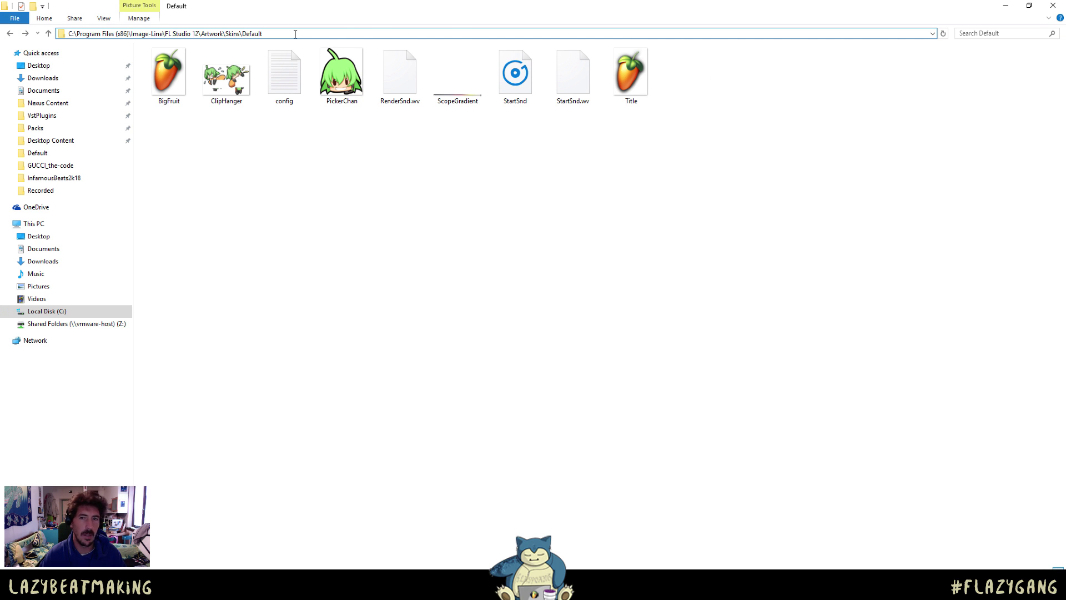
{"action": "left_click", "coordinate": [491, 221]}
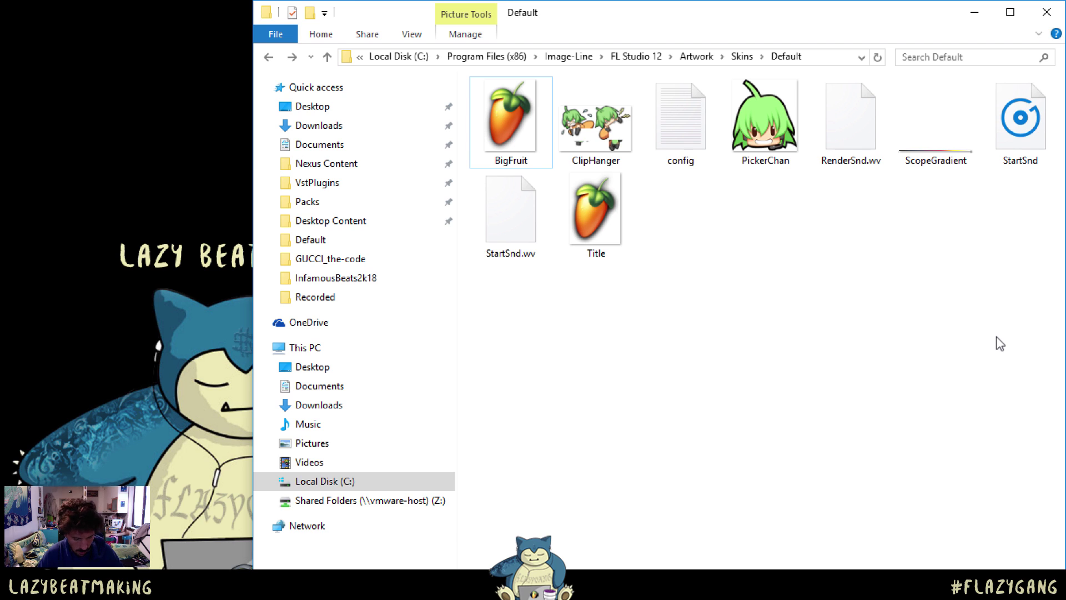
Copy all the original skin files in the Default folder.
{"action": "key", "text": "ctrl+a"}
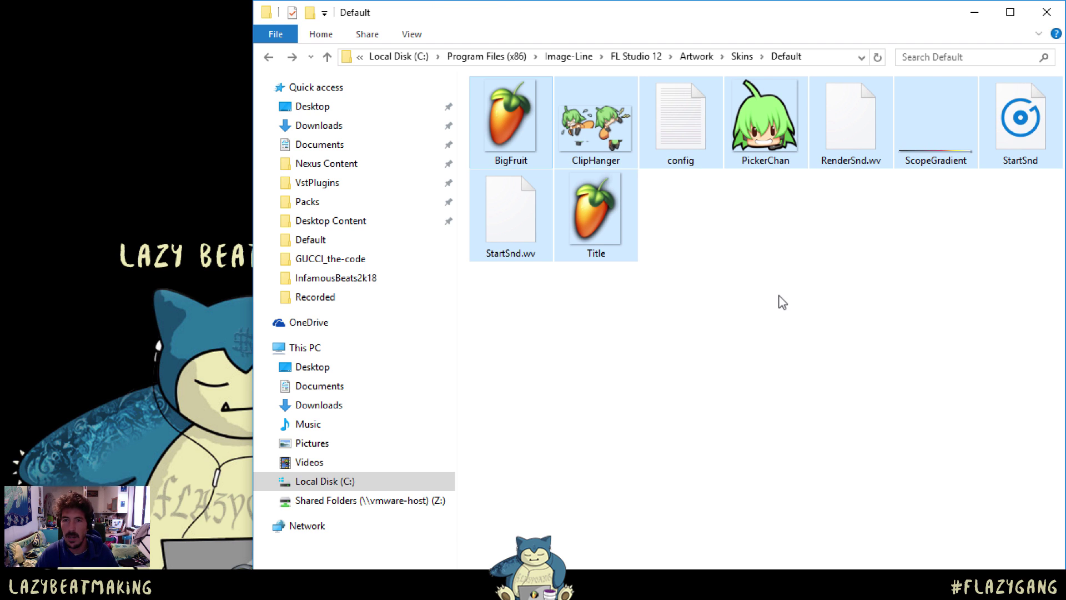
{"action": "key", "text": "ctrl+a"}
{"action": "key", "text": "ctrl+c"}
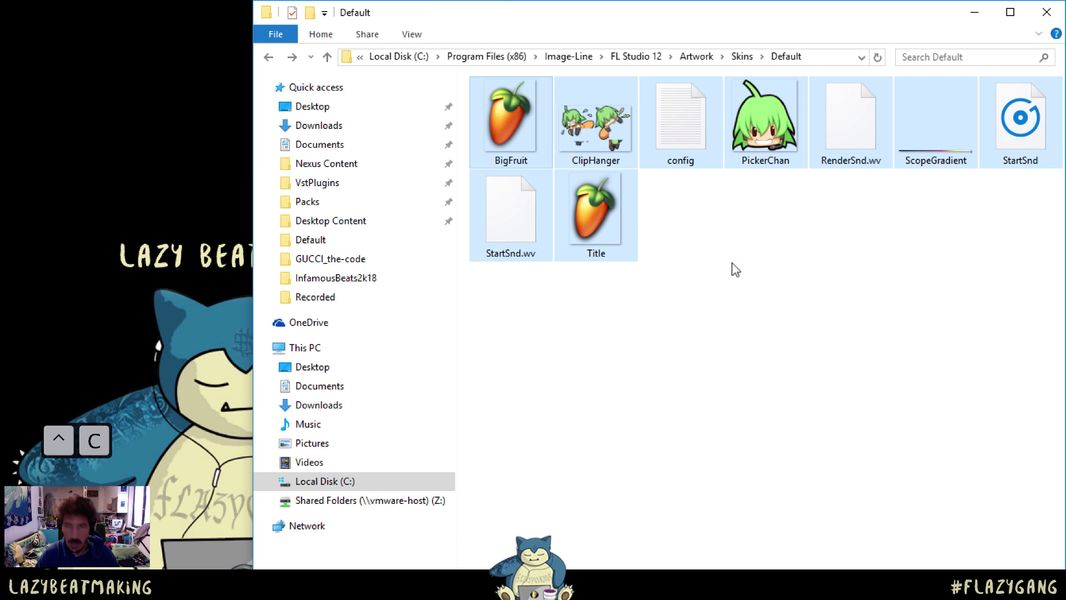
{"action": "left_click", "coordinate": [716, 265]}
Create an Orginal_BCK folder in Default and paste the backup copies into it.
{"action": "right_click", "coordinate": [681, 310]}
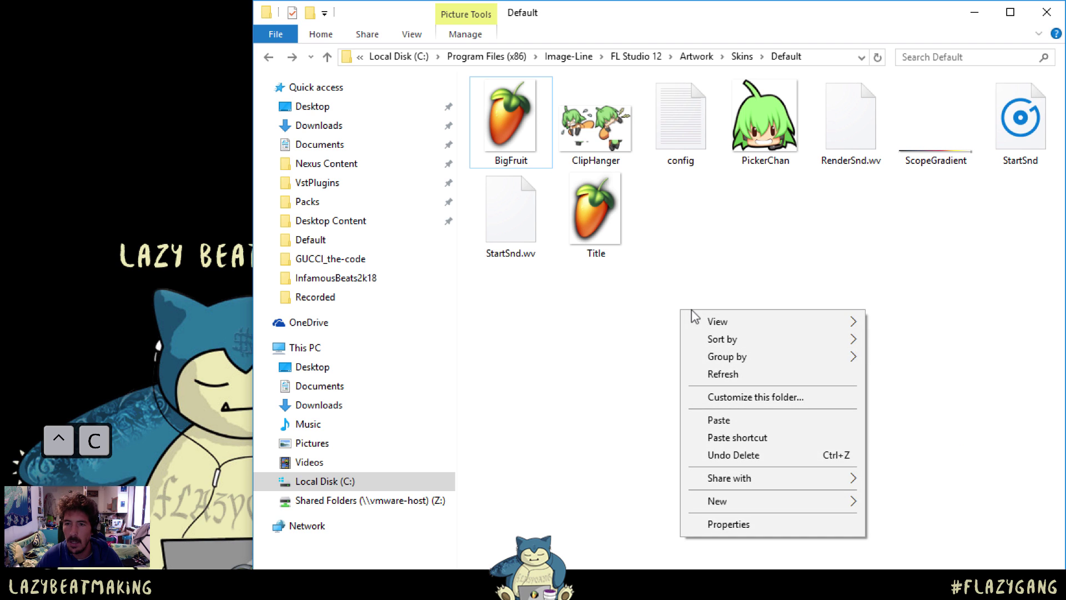
{"action": "mouse_move", "coordinate": [778, 501]}
{"action": "left_click", "coordinate": [659, 496]}
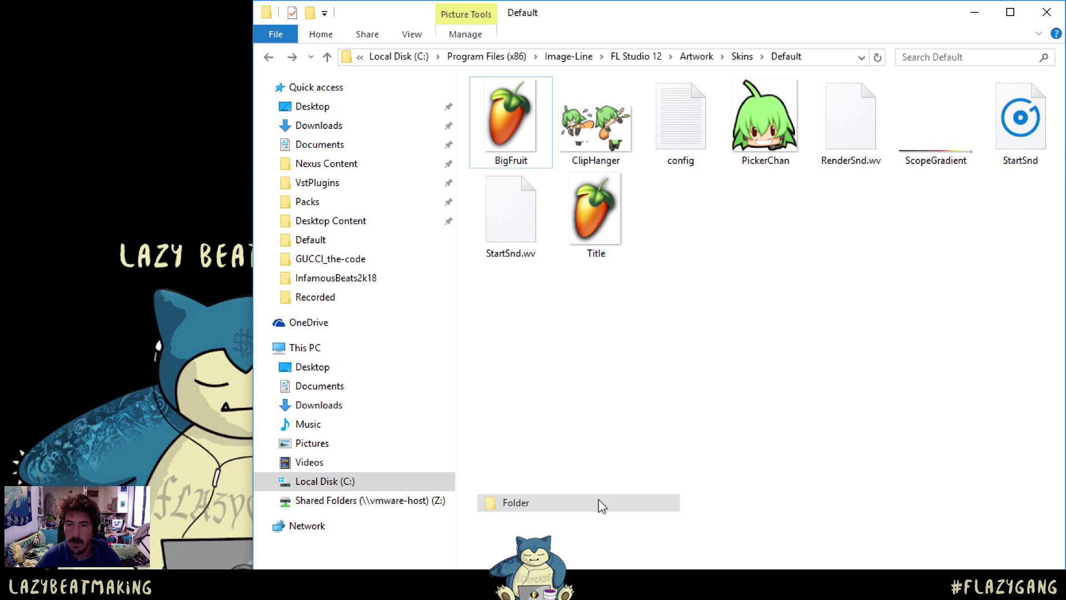
{"action": "type", "text": "Orgi"}
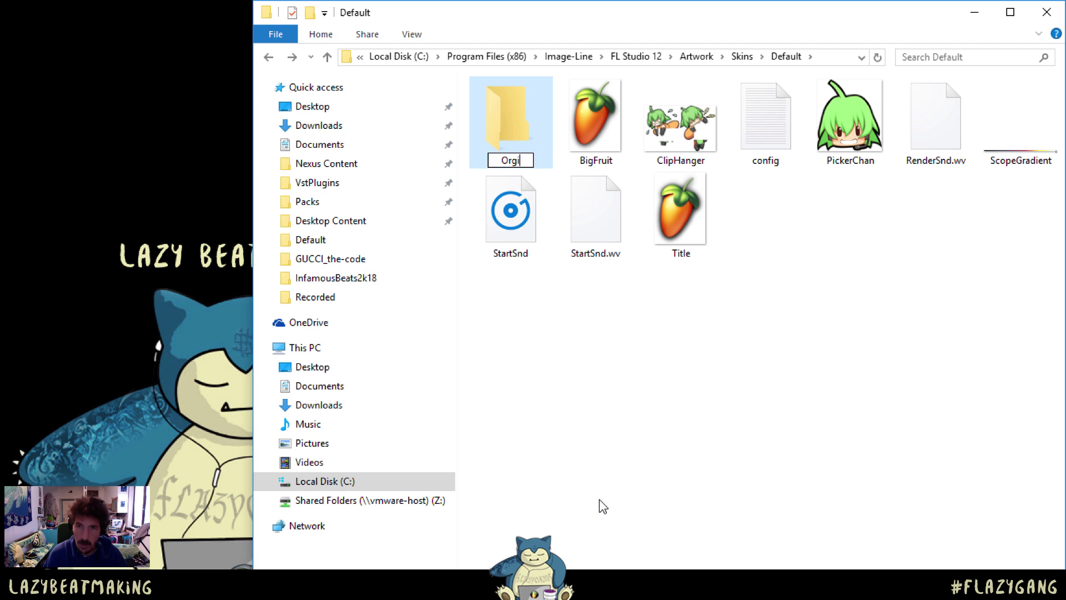
{"action": "type", "text": "nal_BCK"}
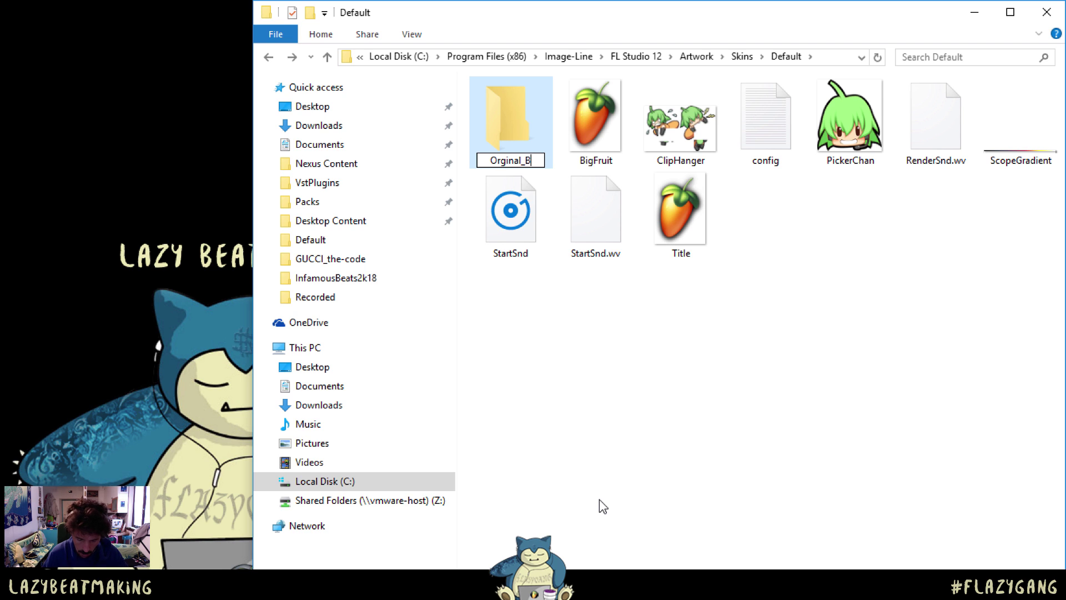
{"action": "left_click", "coordinate": [595, 124]}
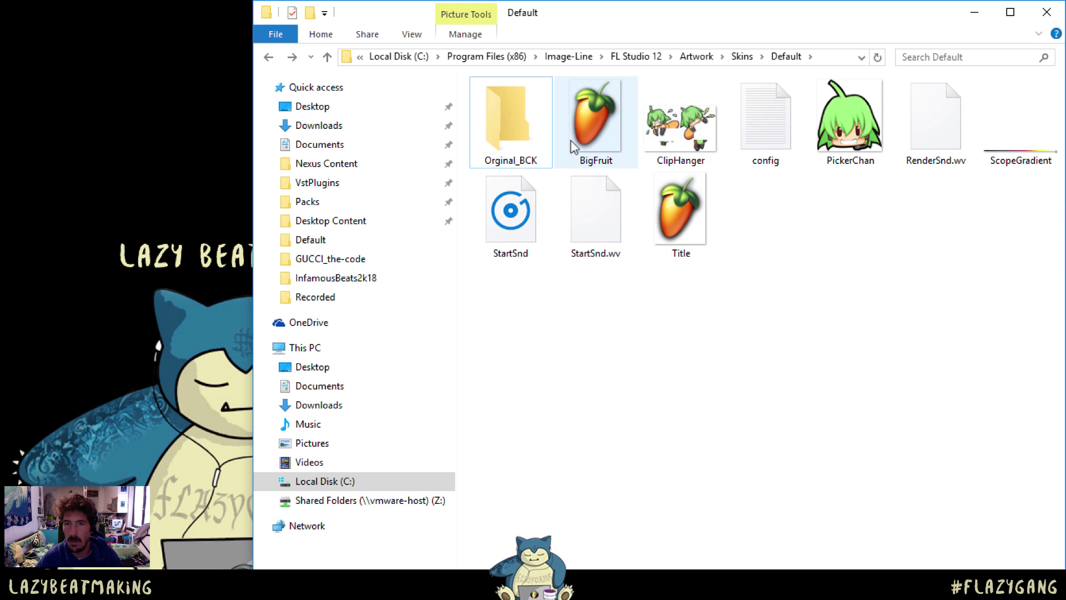
{"action": "double_click", "coordinate": [537, 128]}
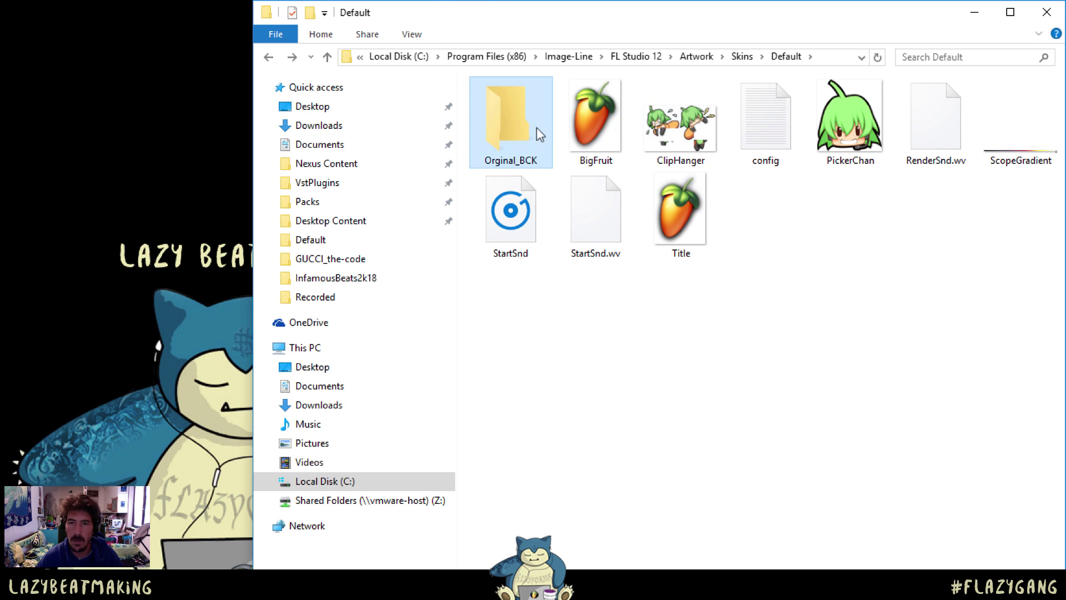
{"action": "key", "text": "ctrl+v"}
{"action": "left_click", "coordinate": [691, 362]}
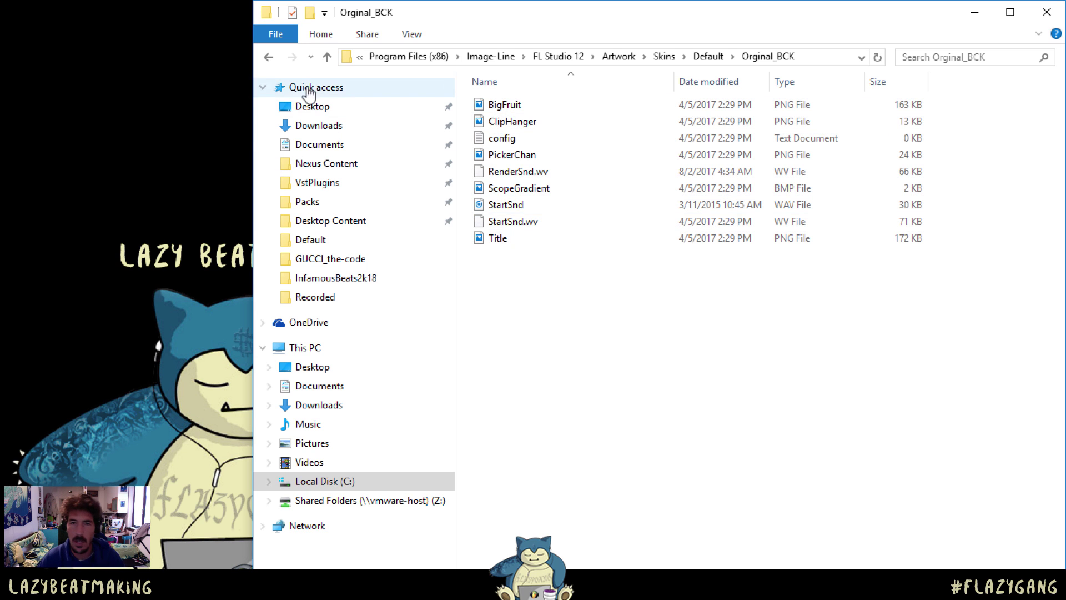
Back in the Default folder, select the StartSnd.wv and Title files.
{"action": "left_click", "coordinate": [275, 61]}
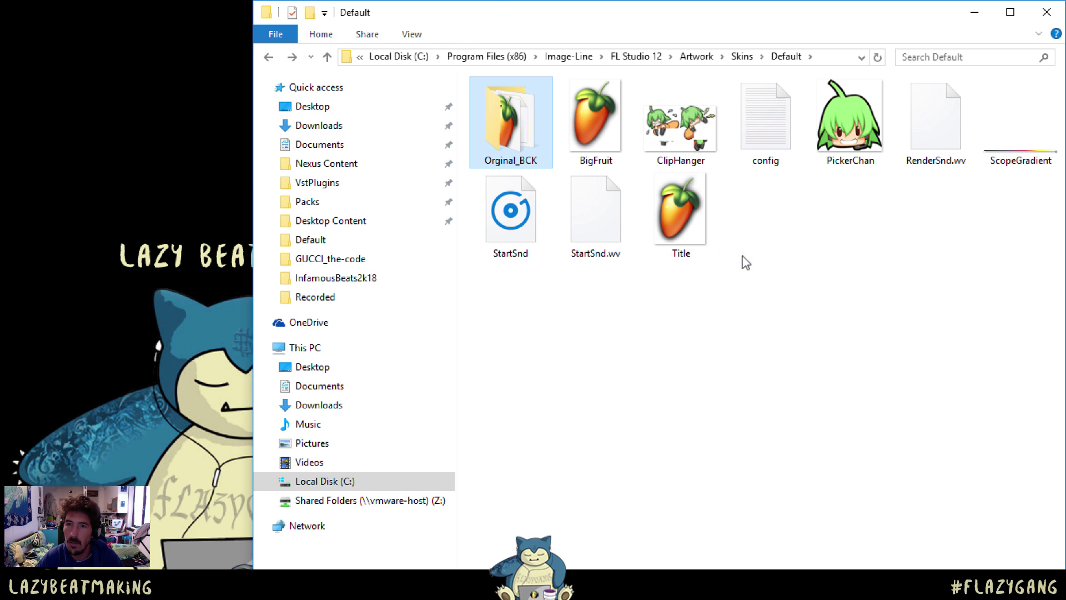
{"action": "left_click", "coordinate": [704, 248]}
{"action": "left_click_drag", "start_coordinate": [825, 268], "coordinate": [560, 212]}
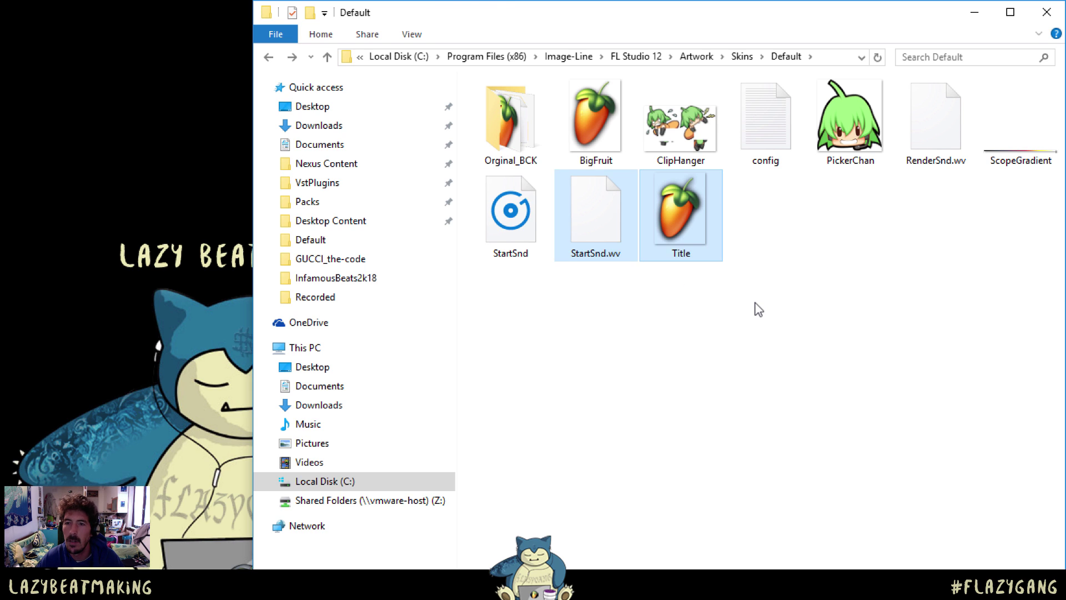
Clear the file selection and maximize the File Explorer window.
{"action": "left_click", "coordinate": [758, 309]}
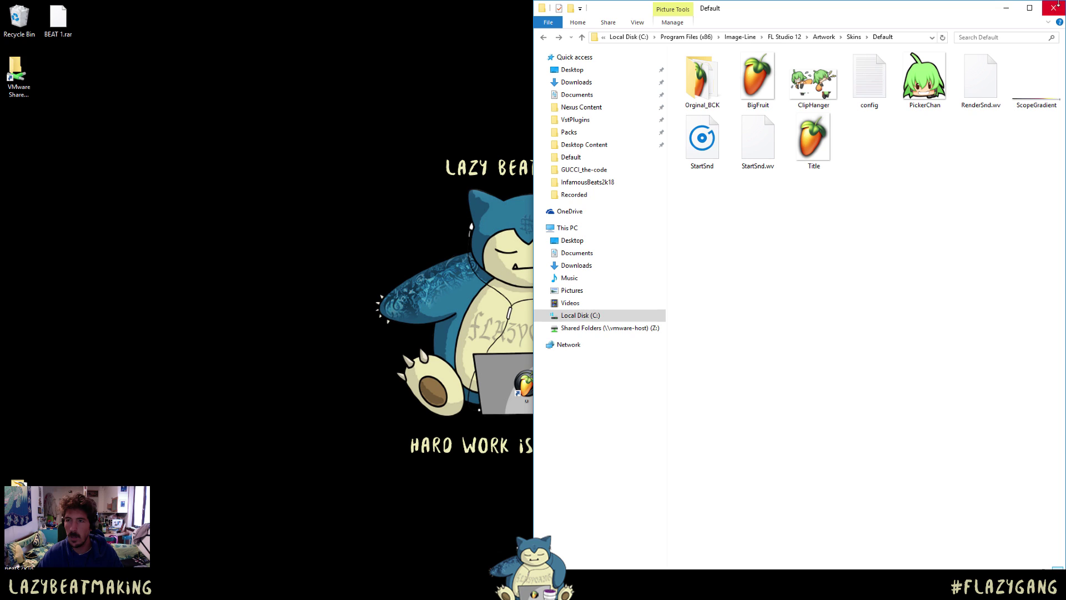
{"action": "left_click", "coordinate": [1030, 7]}
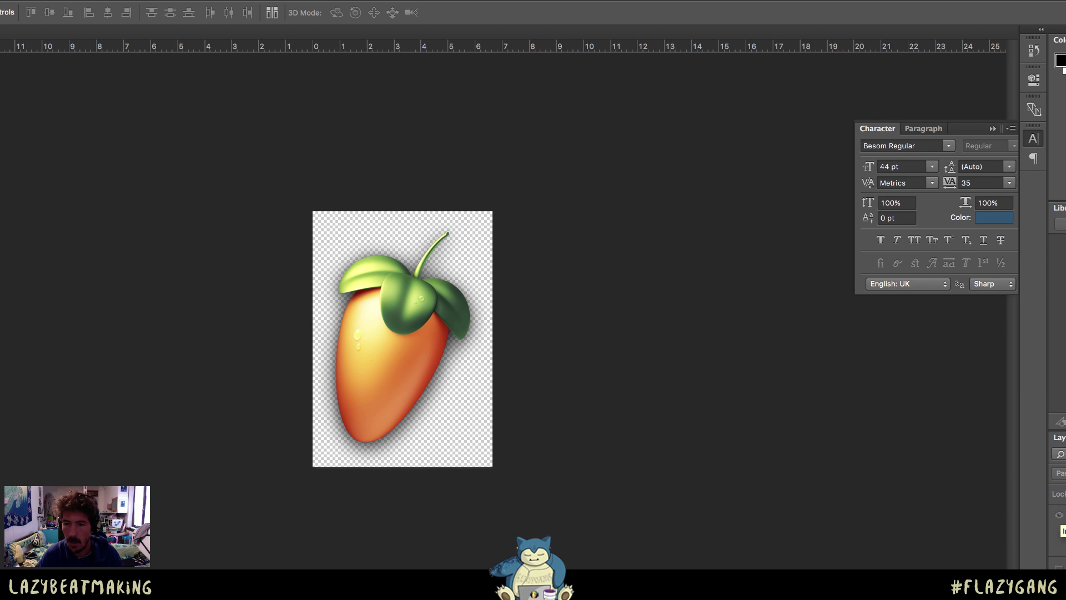
Make the Snorlax layer visible in FL_Title.psd, then try the Magic Wand and dismiss its group warning.
{"action": "left_click", "coordinate": [1058, 514]}
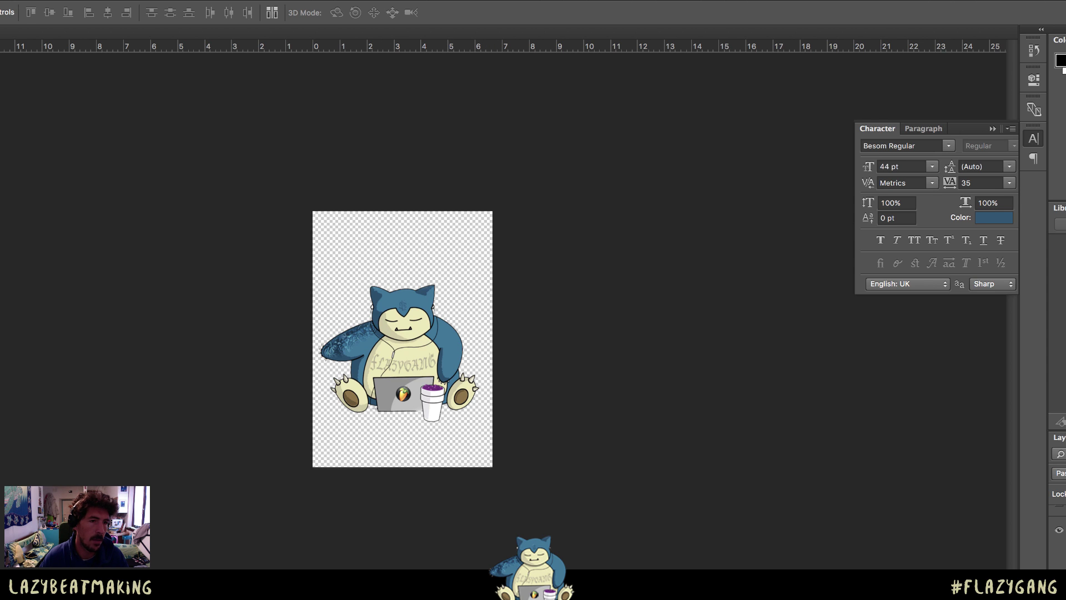
{"action": "key", "text": "w"}
{"action": "left_click", "coordinate": [371, 257]}
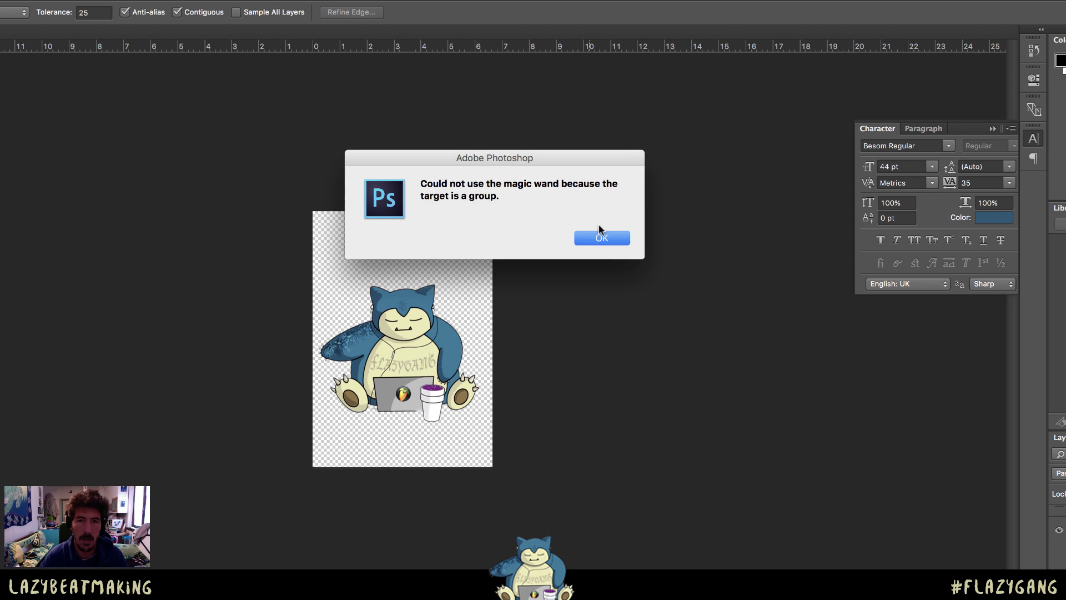
{"action": "left_click", "coordinate": [616, 243]}
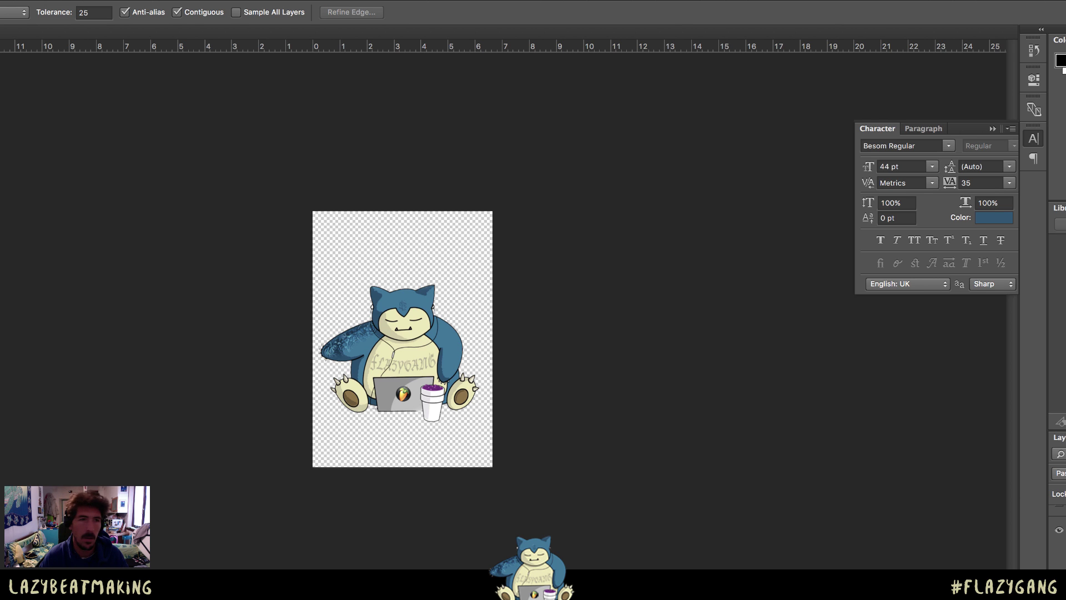
Save the Snorlax image in PNG format as Title.png, replacing the existing file.
{"action": "left_click", "coordinate": [5, 1]}
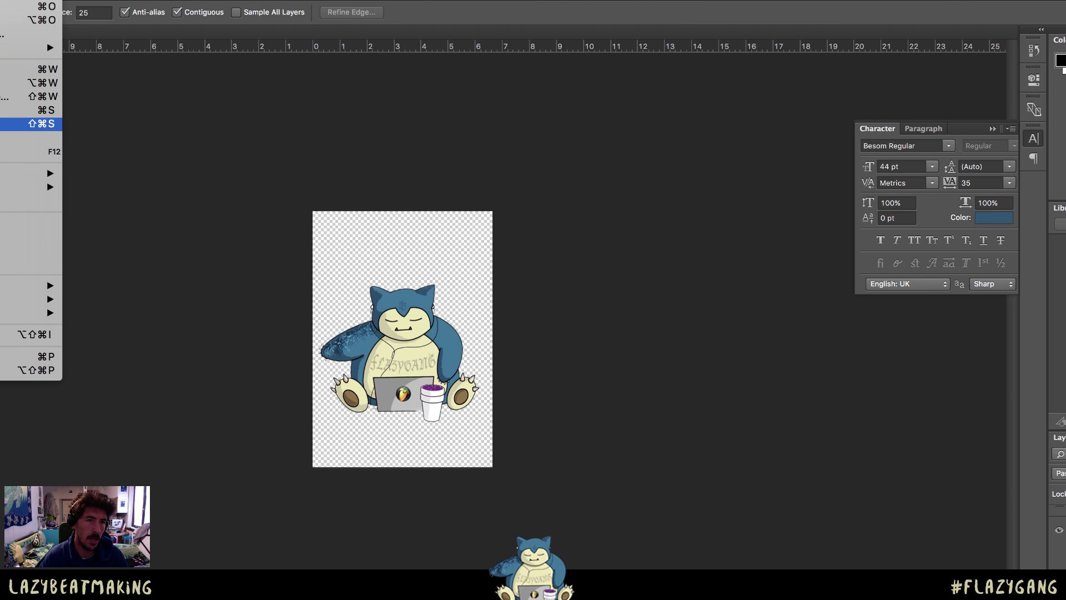
{"action": "left_click", "coordinate": [33, 123]}
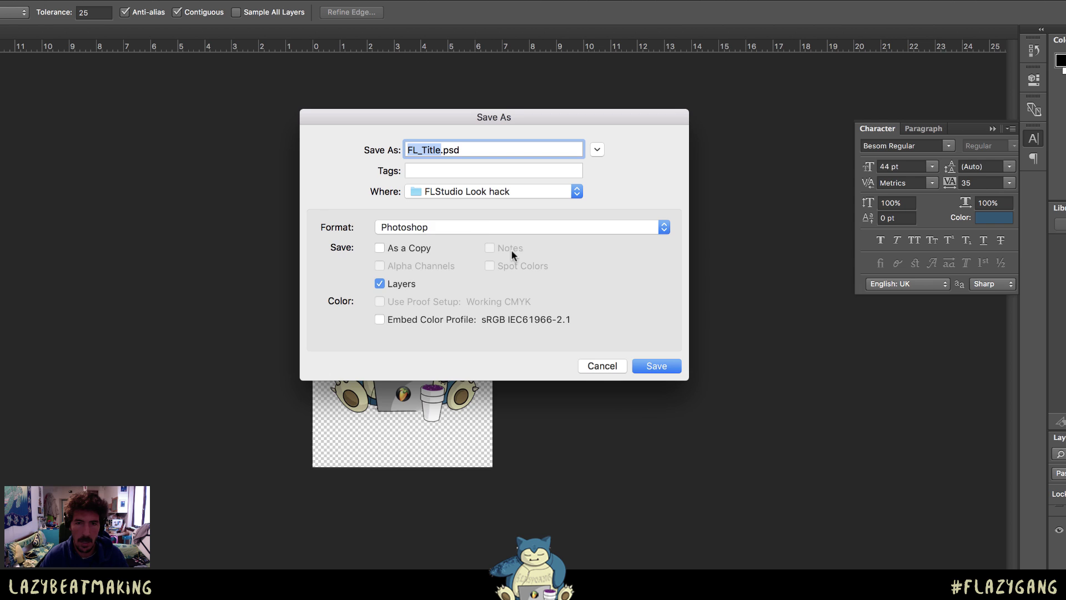
{"action": "left_click", "coordinate": [484, 227]}
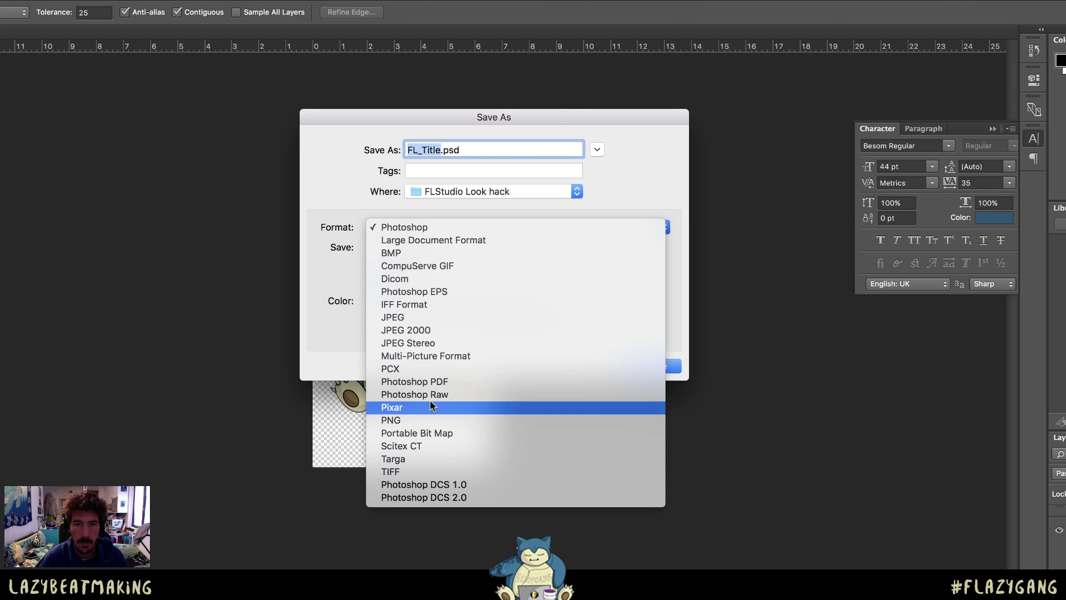
{"action": "left_click", "coordinate": [418, 420]}
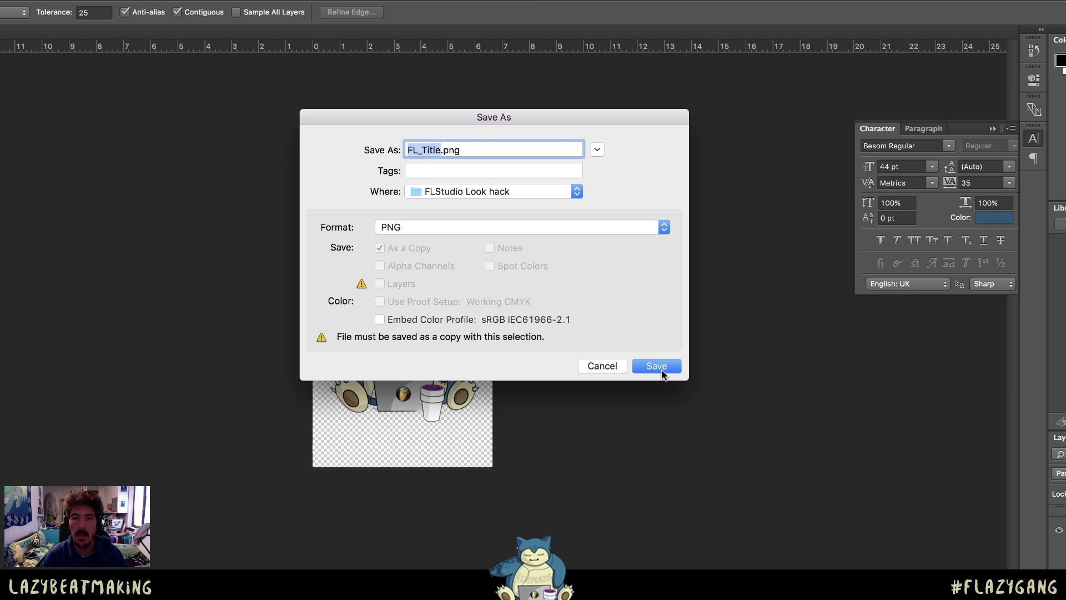
{"action": "left_click", "coordinate": [426, 149]}
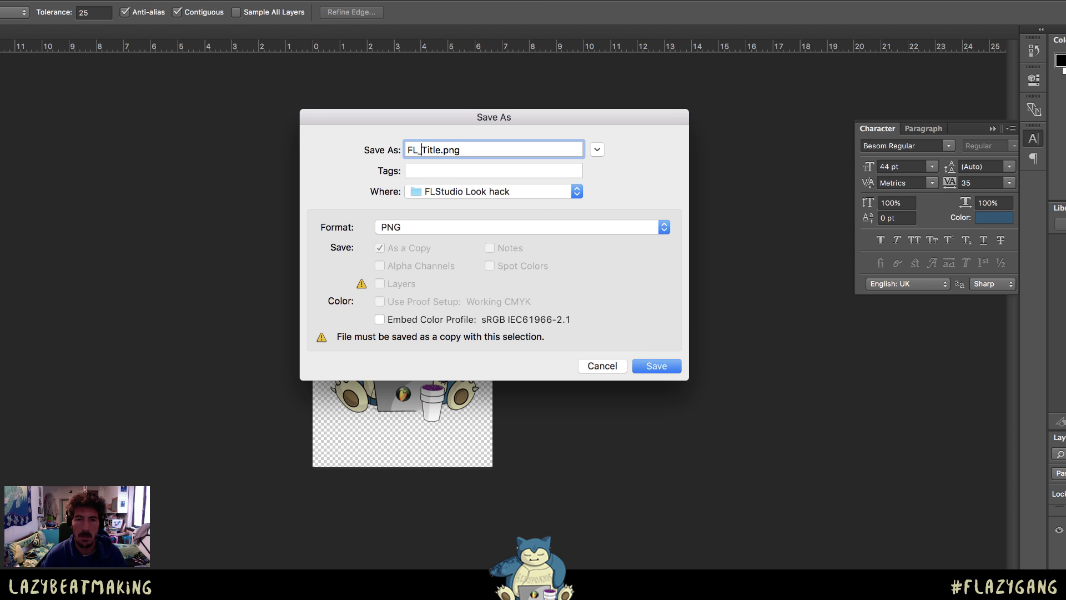
{"action": "key", "text": "BackSpace"}
{"action": "key", "text": "BackSpace"}
{"action": "key", "text": "BackSpace"}
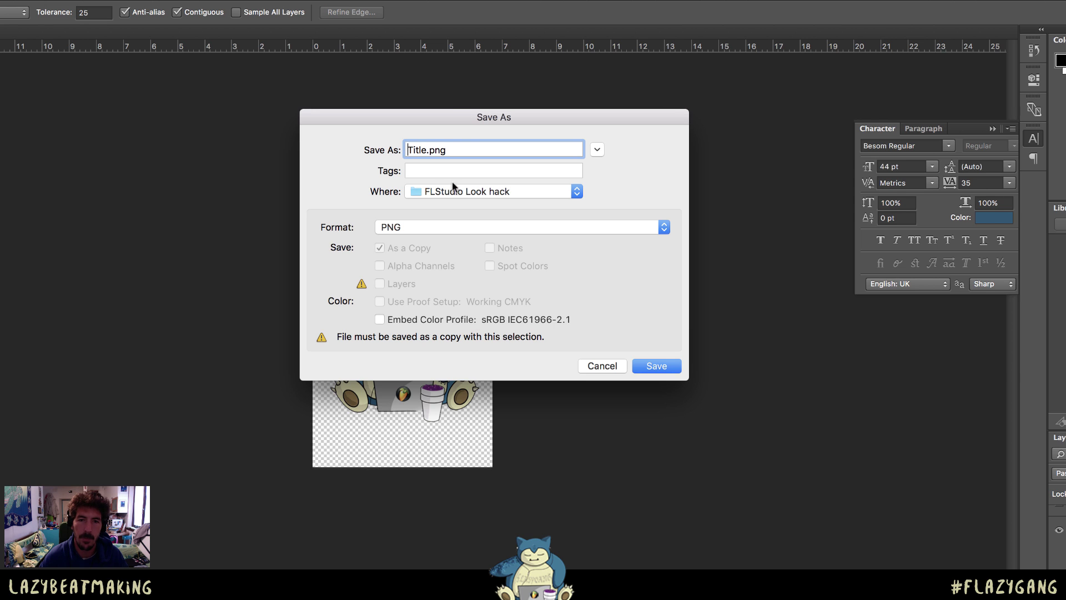
{"action": "left_click", "coordinate": [665, 368]}
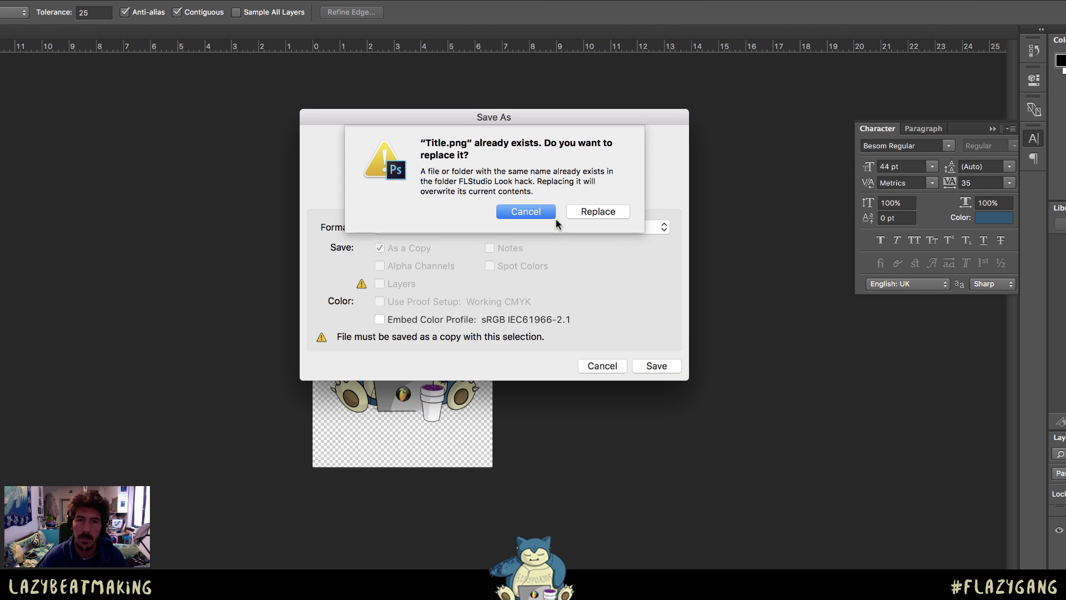
{"action": "left_click", "coordinate": [609, 209]}
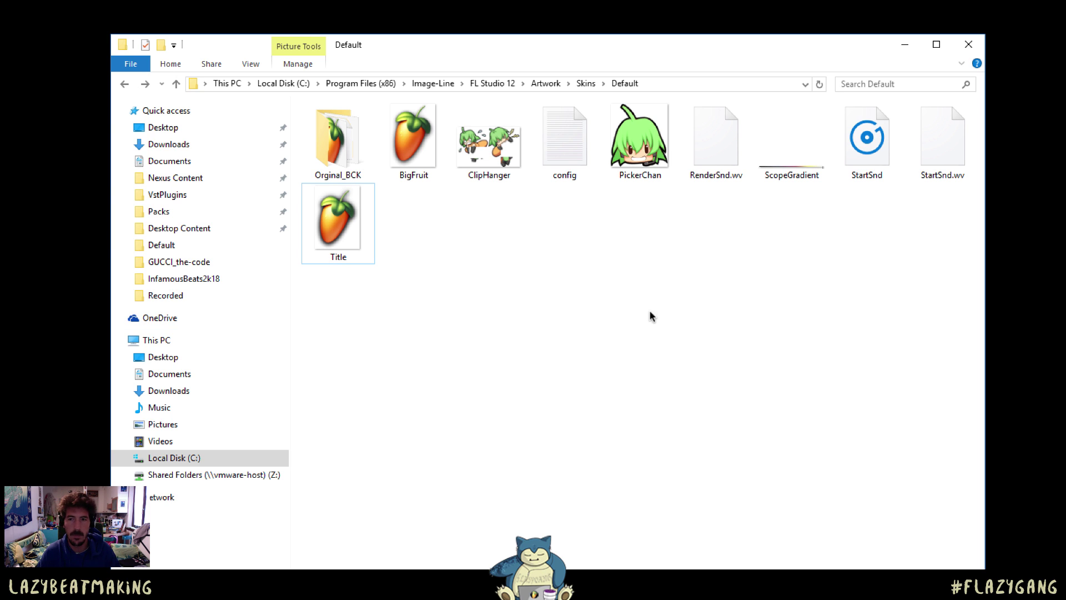
Paste Title.png into Default, overwrite the old Title, and snap Explorer to the right half.
{"action": "key", "text": "ctrl+v"}
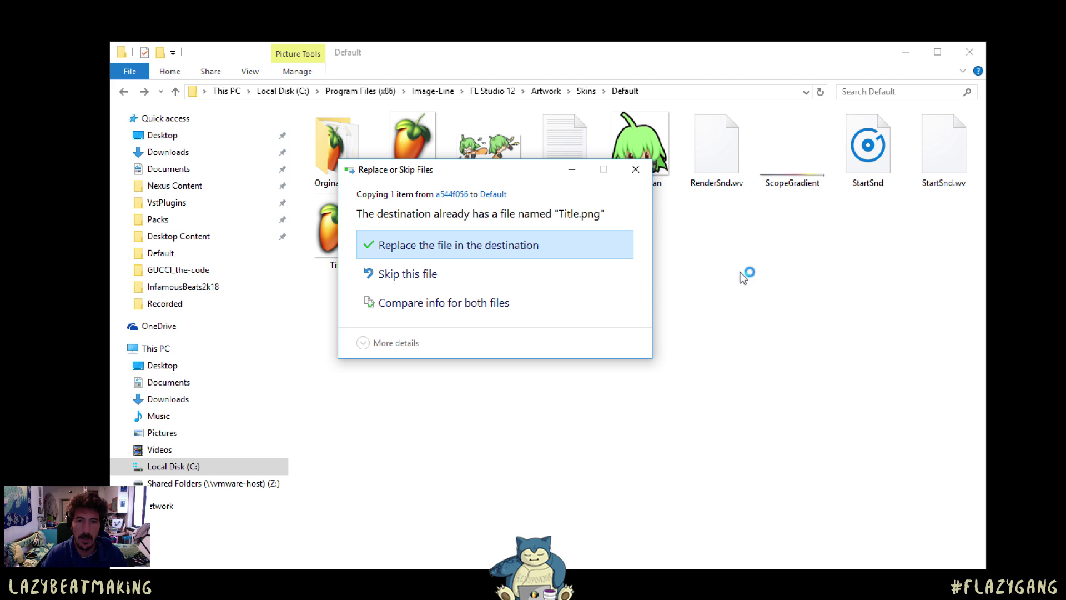
{"action": "left_click", "coordinate": [524, 248]}
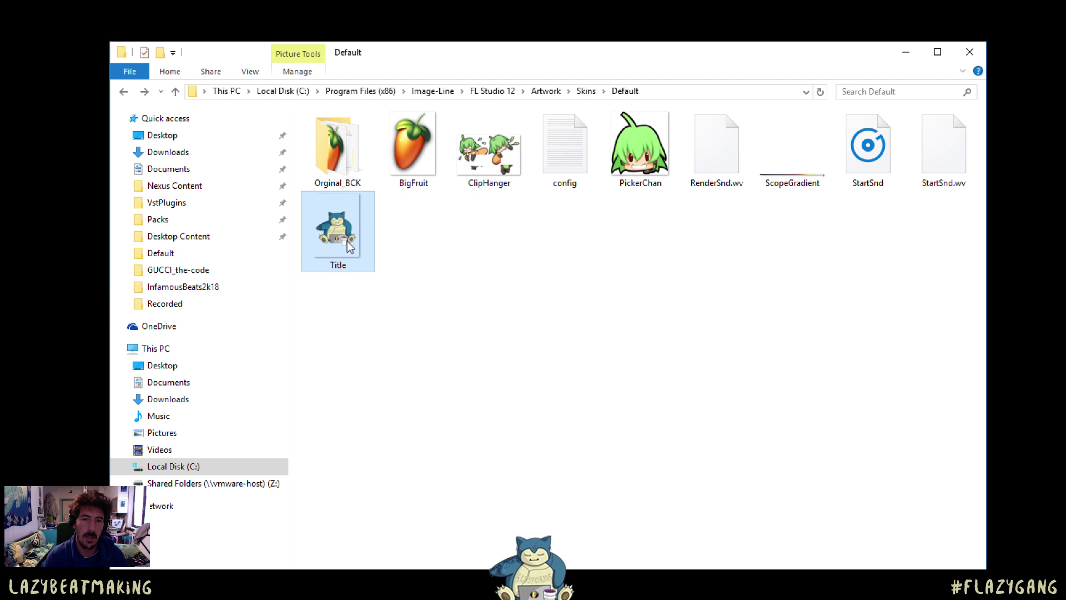
{"action": "key", "text": "super+Right"}
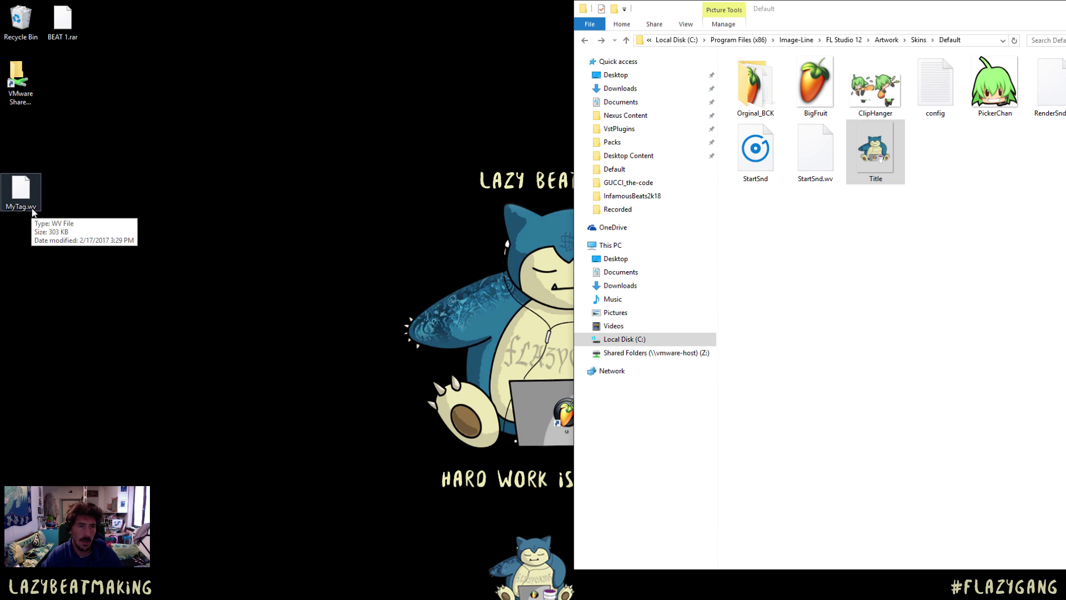
Rename MyTag.wv to StartSnd.wv and move it into Default, replacing the original StartSnd.wv.
{"action": "right_click", "coordinate": [21, 189]}
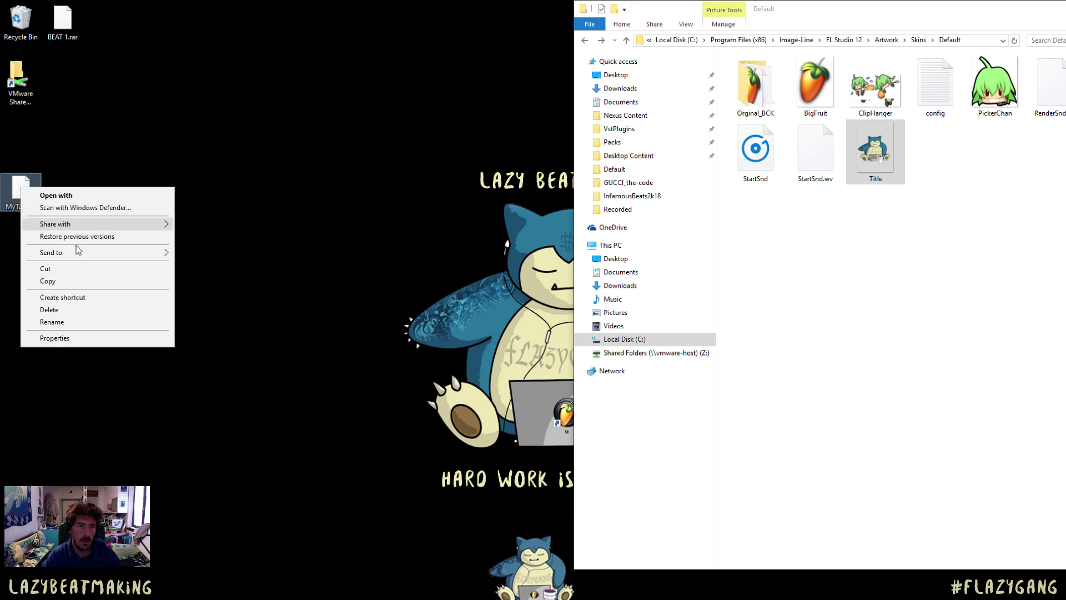
{"action": "left_click", "coordinate": [67, 322]}
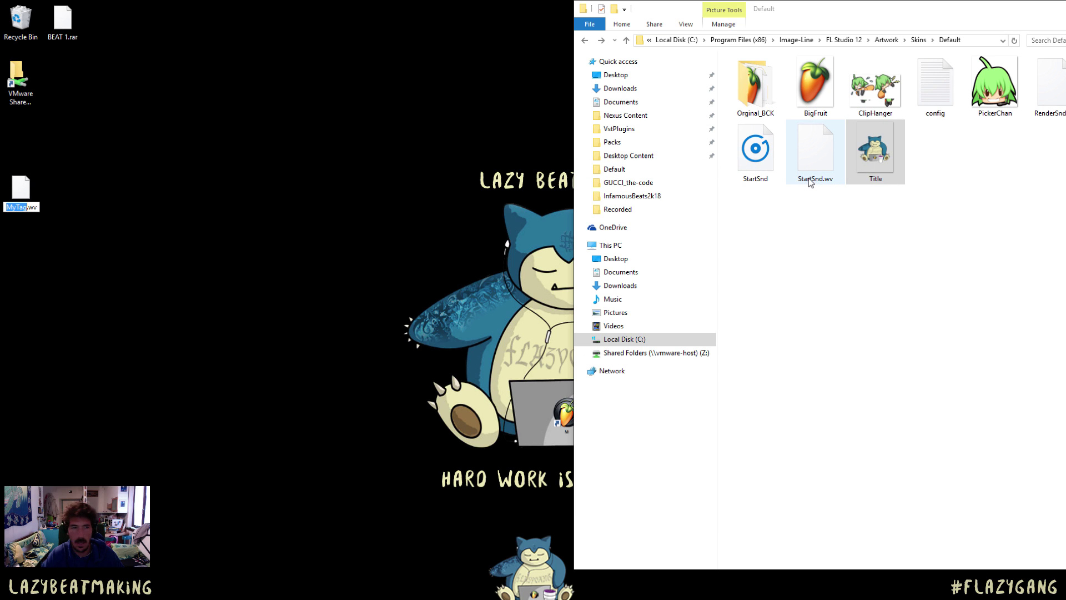
{"action": "type", "text": "Start"}
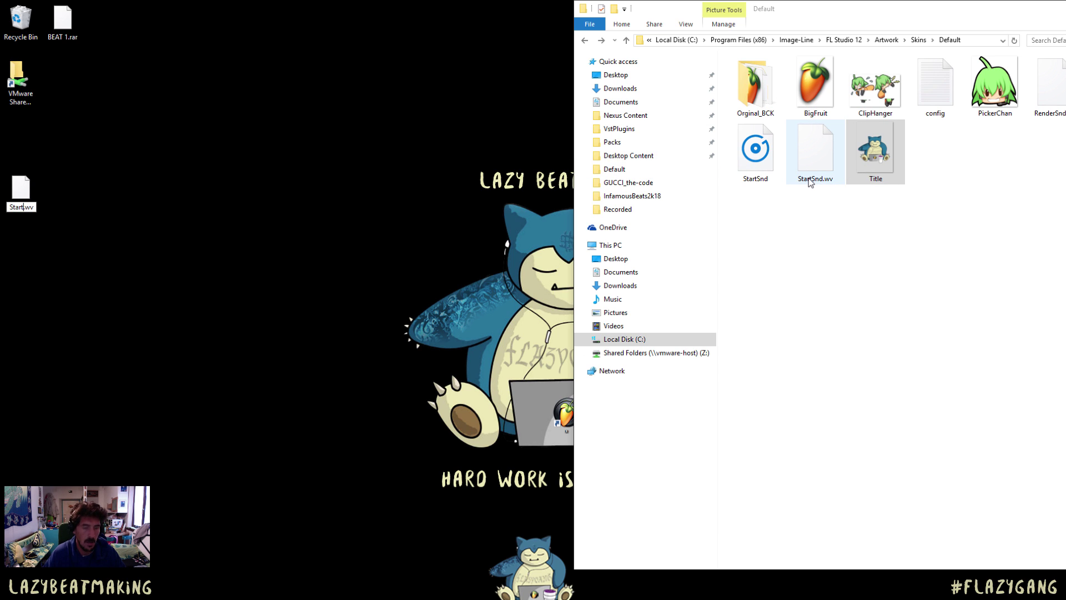
{"action": "type", "text": "Snd"}
{"action": "key", "text": "Return"}
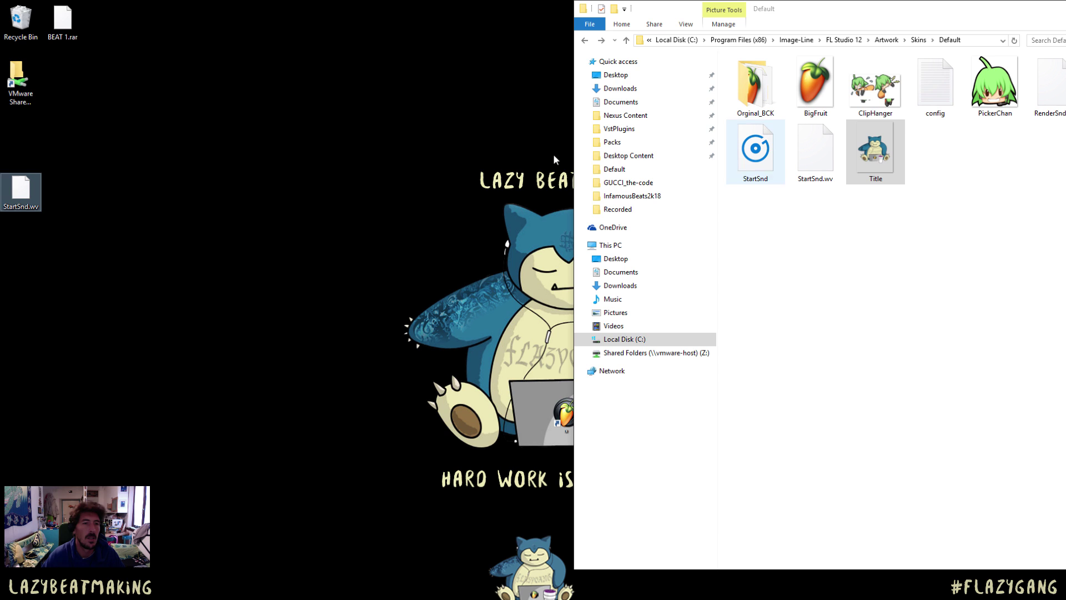
{"action": "left_click_drag", "start_coordinate": [36, 202], "coordinate": [871, 250]}
{"action": "left_click", "coordinate": [627, 228]}
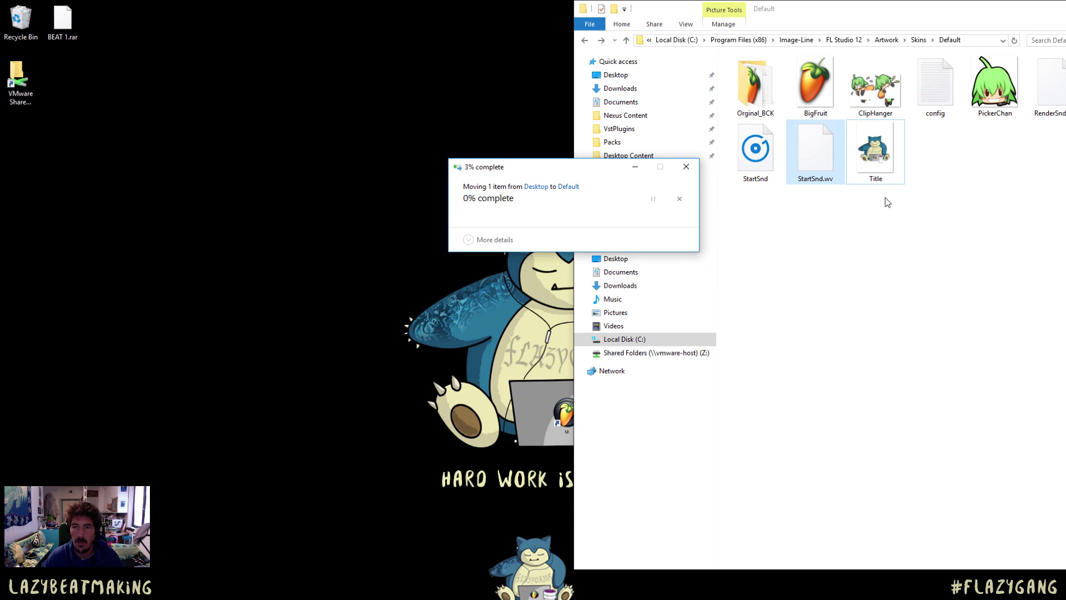